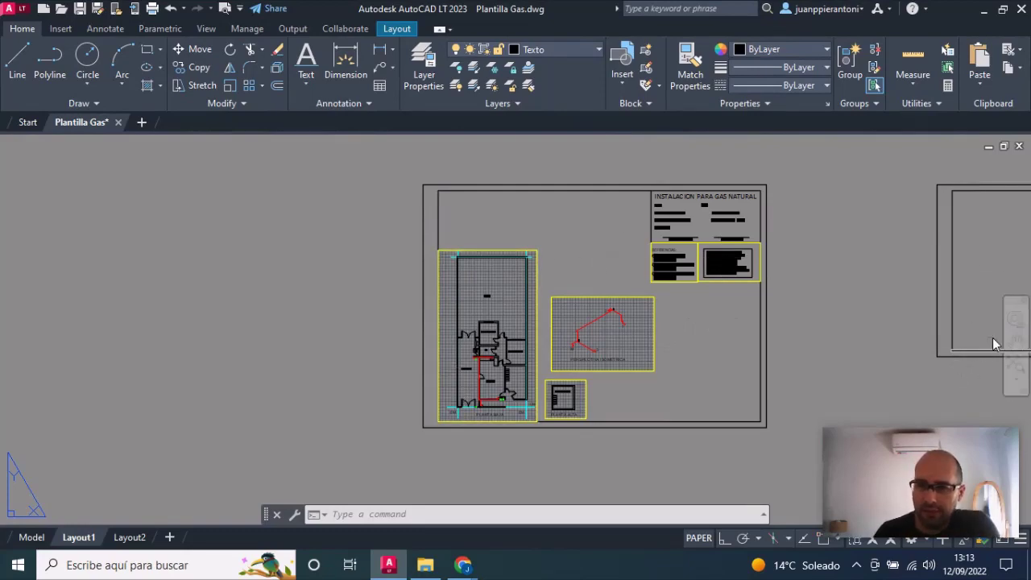
- Pan Layout1 left until both gas installation sheets sit side by side in view
left_click(1015, 340)
mouse_move(840, 284)
left_mouse_down()
mouse_move(693, 239)
mouse_move(587, 292)
left_mouse_up()
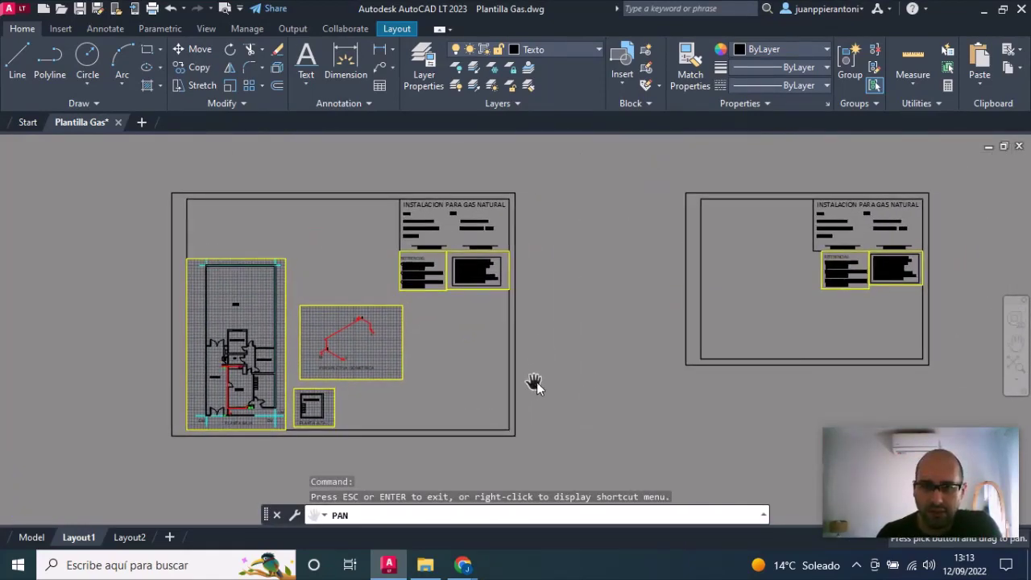
left_click_drag(590, 365, 580, 363)
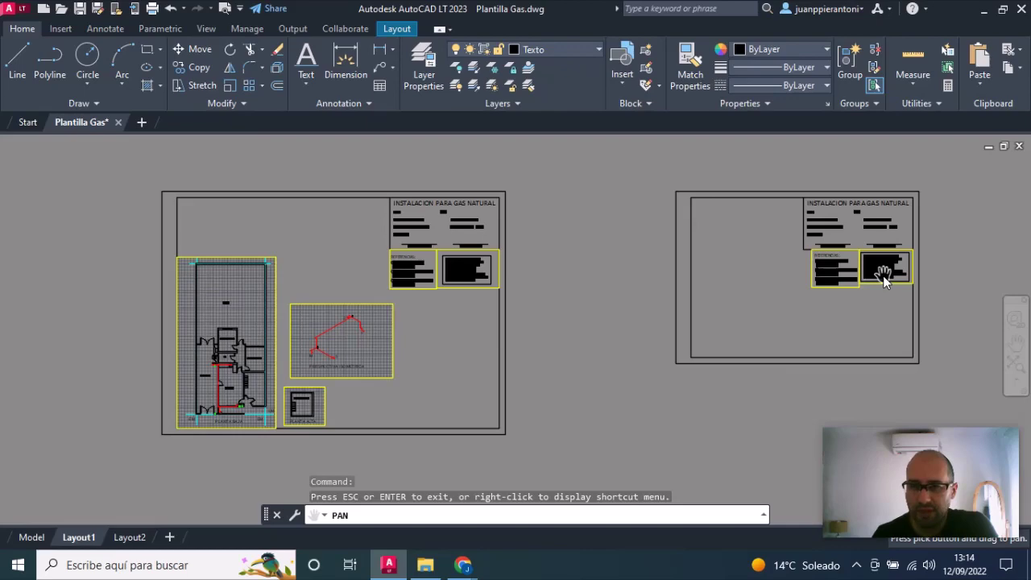
- Zoom in on the REFERENCIAS table, materials list and INSTALACION PARA GAS NATURAL title block, then back out
scroll(883, 276, "up", 2)
scroll(883, 276, "up", 2)
scroll(883, 276, "up", 2)
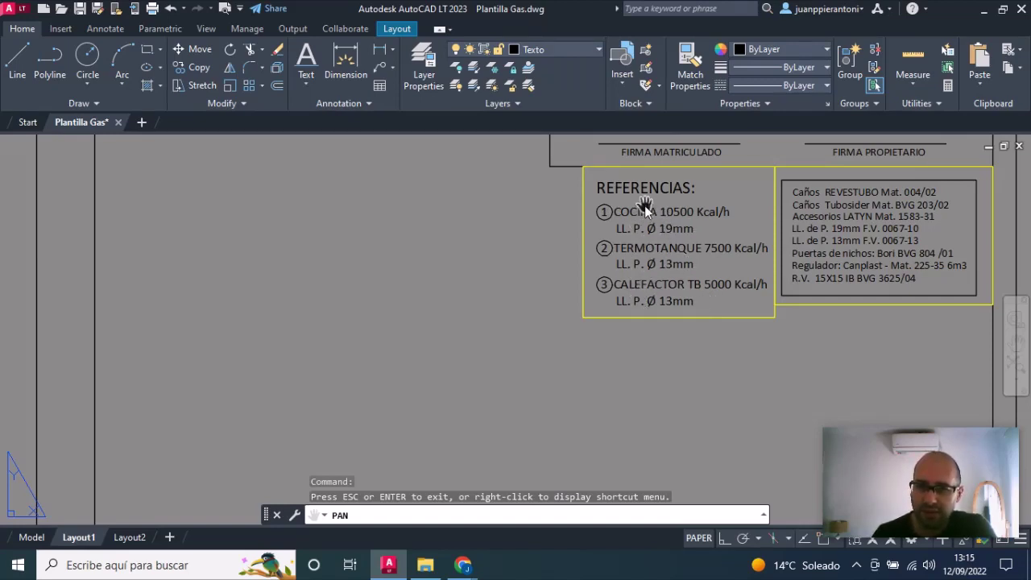
scroll(653, 249, "down", 2)
scroll(782, 227, "up", 4)
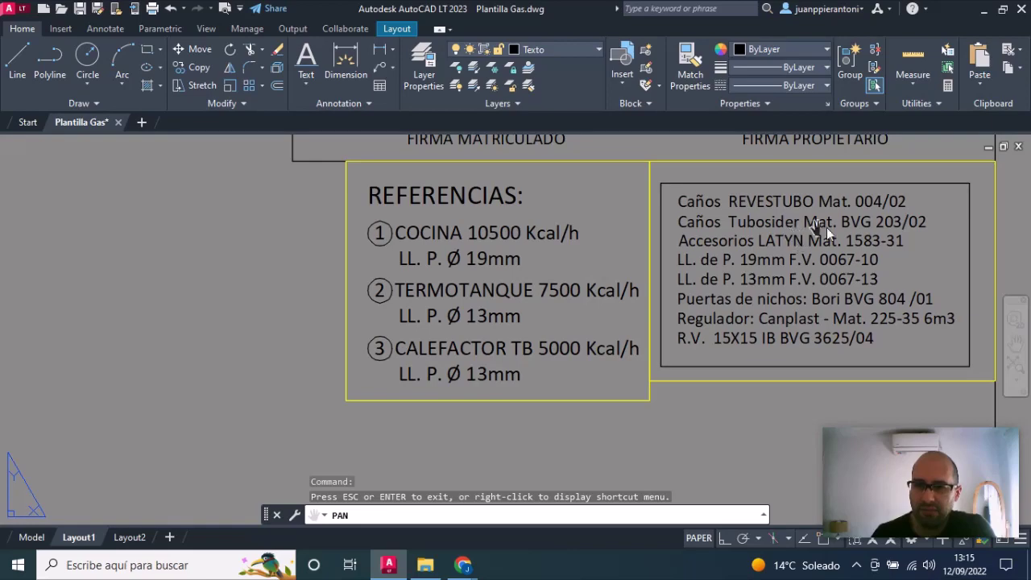
scroll(776, 270, "down", 2)
scroll(766, 267, "down", 2)
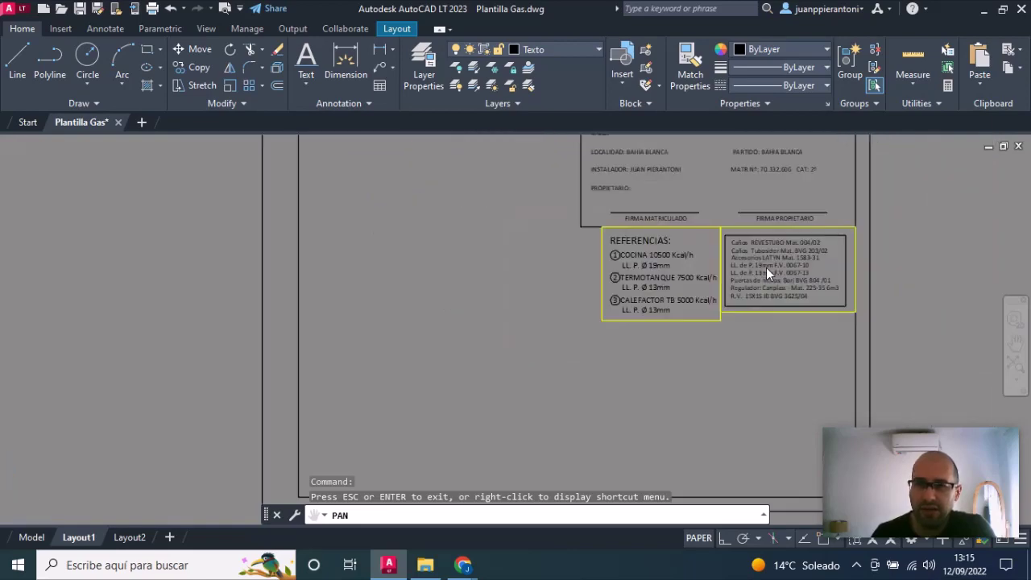
scroll(767, 268, "down", 2)
scroll(760, 177, "up", 2)
scroll(760, 177, "up", 2)
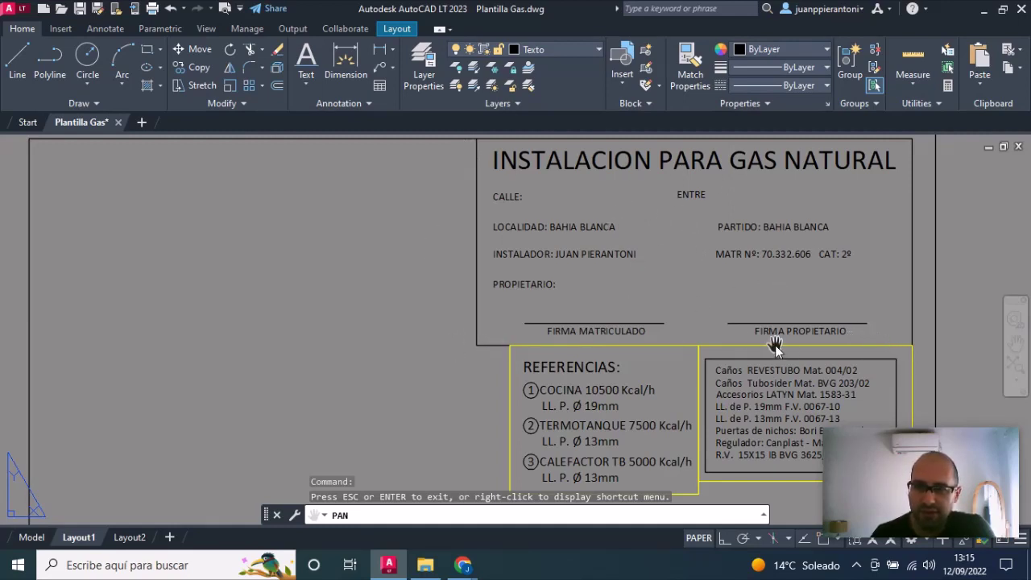
scroll(775, 345, "down", 2)
scroll(518, 229, "down", 2)
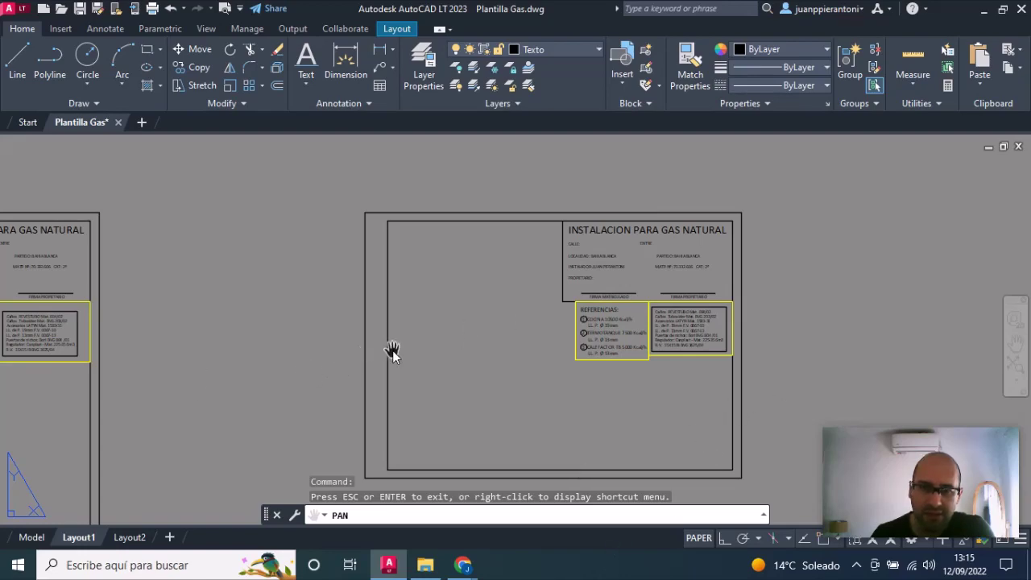
- Zoom out to frame the plan sheet and the title-block-only sheet together in Layout1
scroll(344, 344, "down", 4)
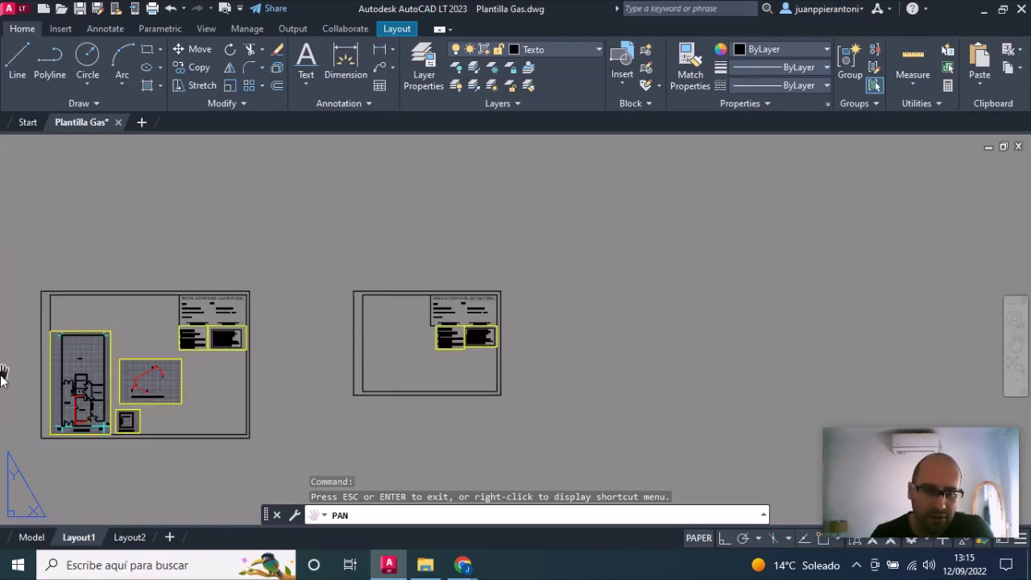
scroll(8, 374, "up", 2)
scroll(18, 377, "up", 4)
scroll(19, 379, "down", 2)
scroll(19, 380, "down", 4)
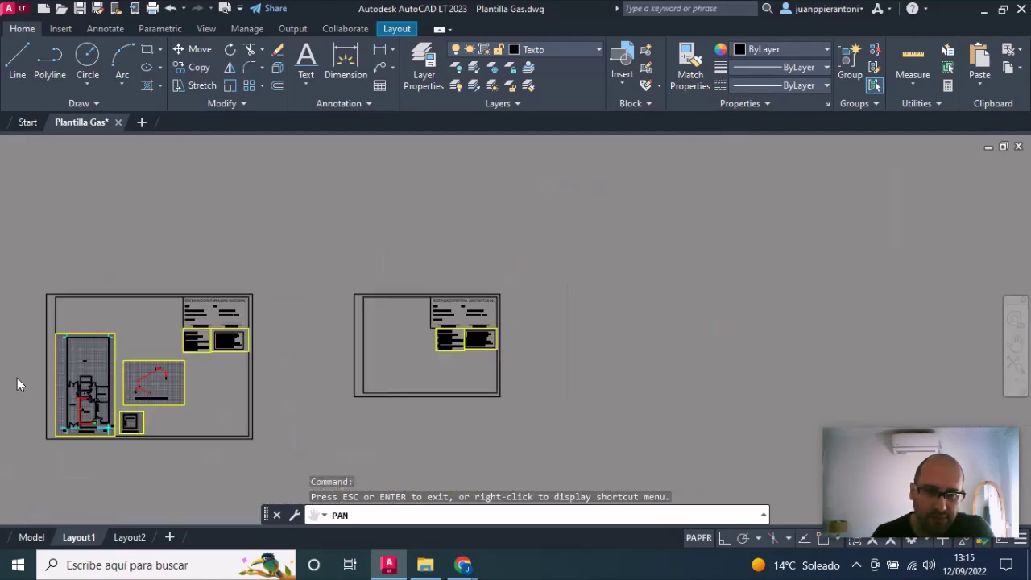
scroll(11, 435, "up", 2)
scroll(11, 435, "up", 2)
scroll(28, 381, "down", 2)
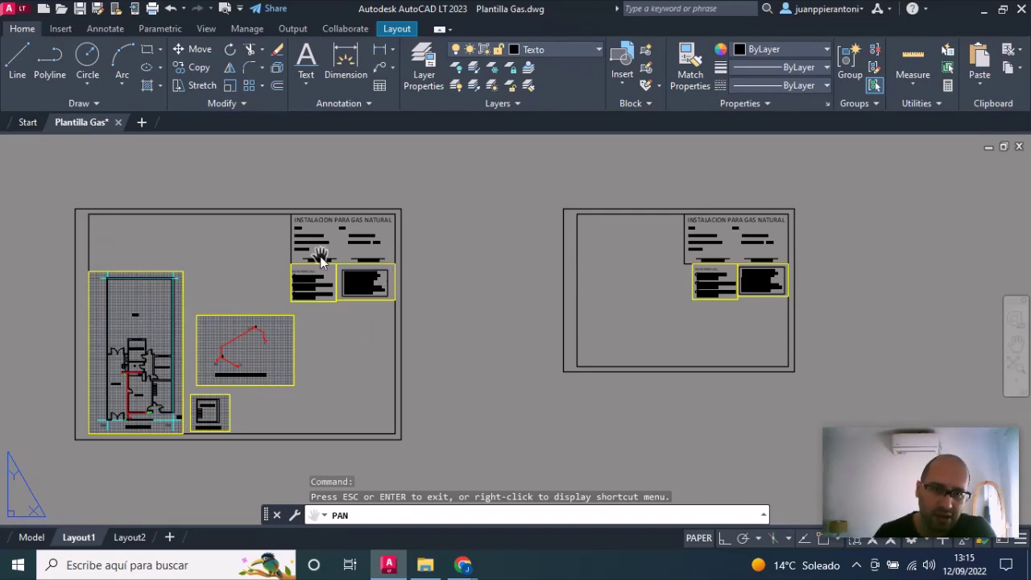
- Zoom in on the first sheet's PLANTA BAJA, PERSPECTIVA ISOMETRICA and PLANTA ALTA viewports
scroll(322, 255, "up", 4)
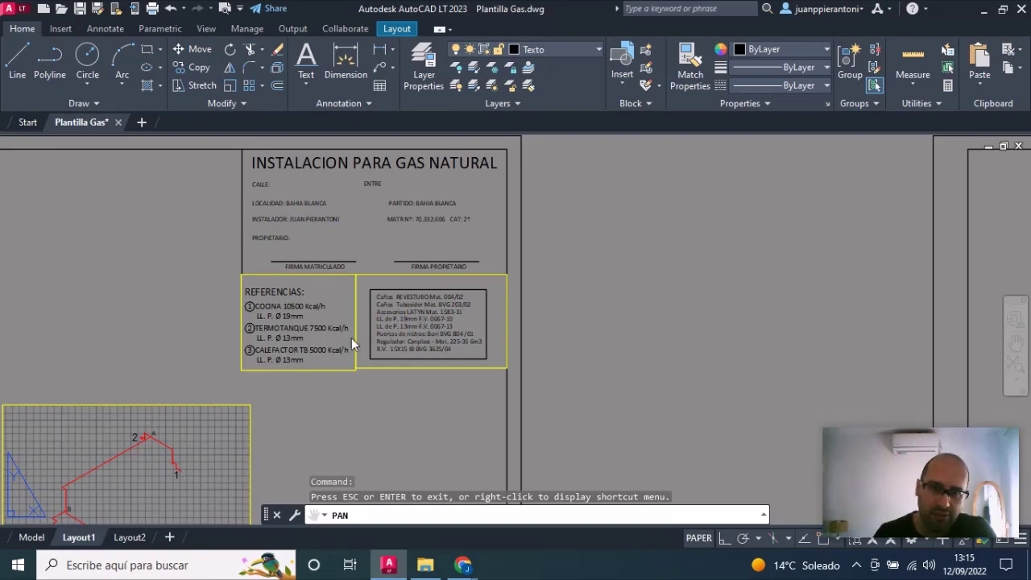
scroll(454, 300, "down", 4)
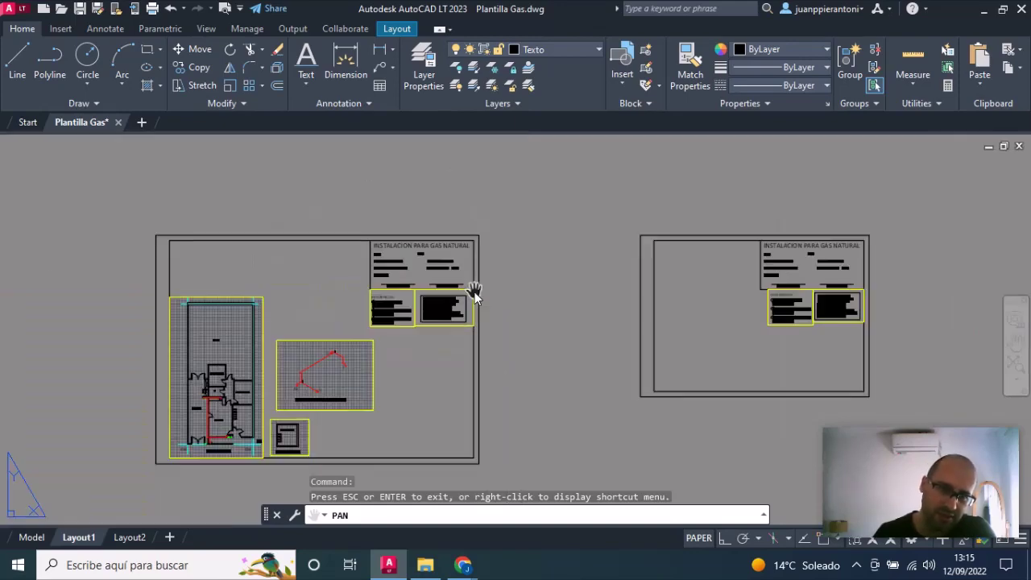
scroll(219, 497, "up", 2)
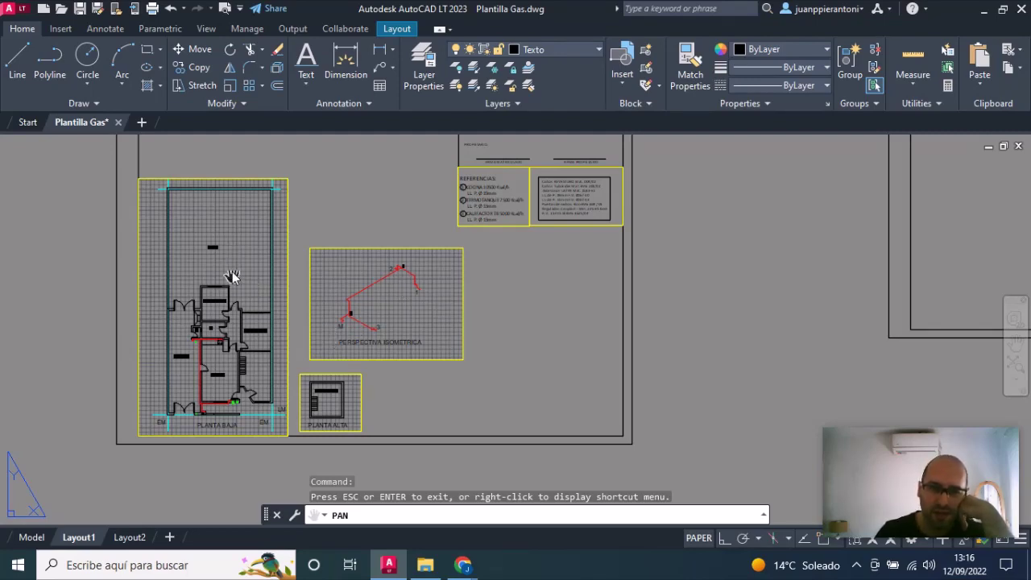
- Zoom out to show both sheets, end Pan, and switch to Model space
scroll(502, 234, "down", 2)
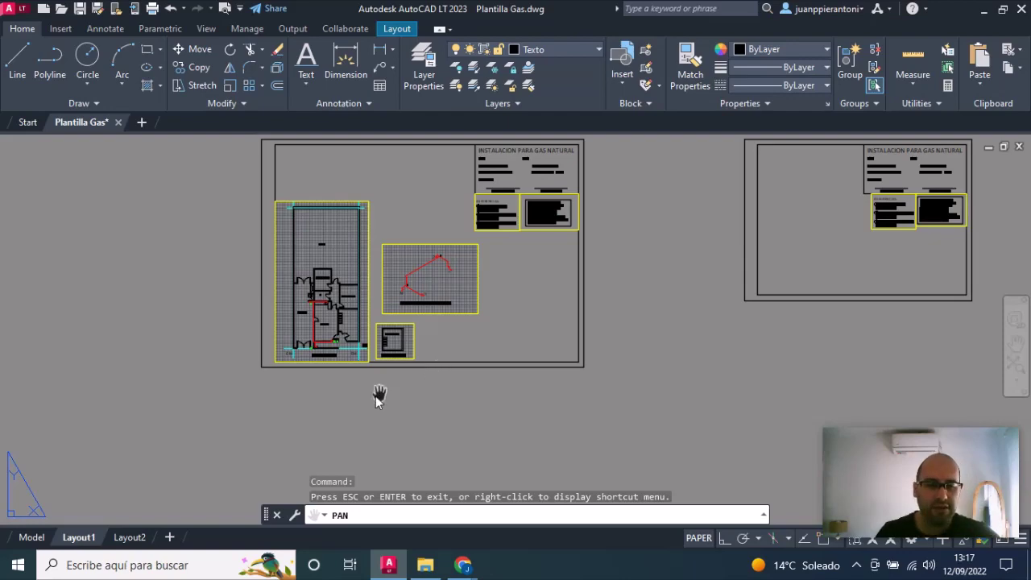
key("Escape")
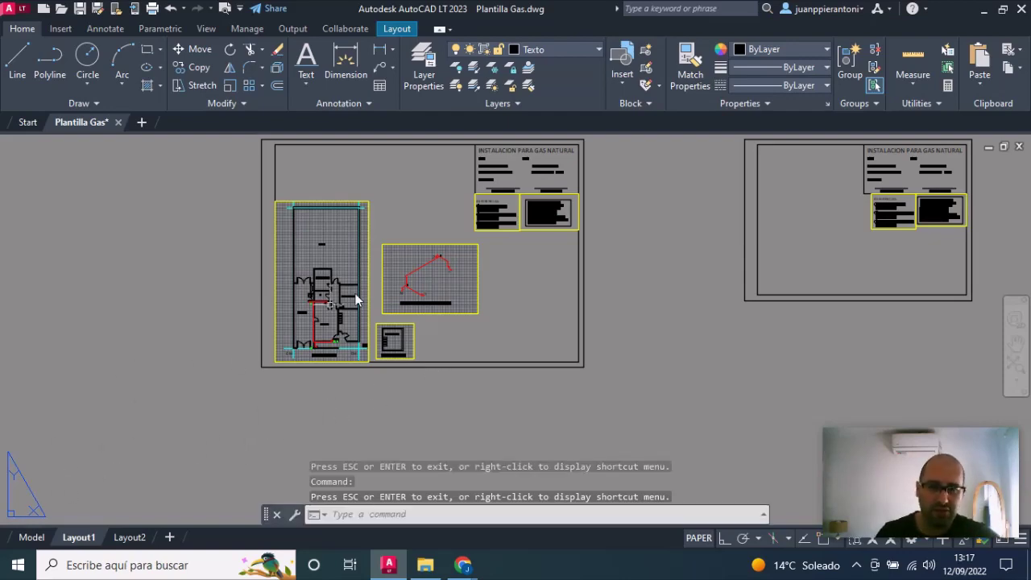
left_click(31, 537)
scroll(352, 315, "down", 2)
scroll(352, 311, "down", 2)
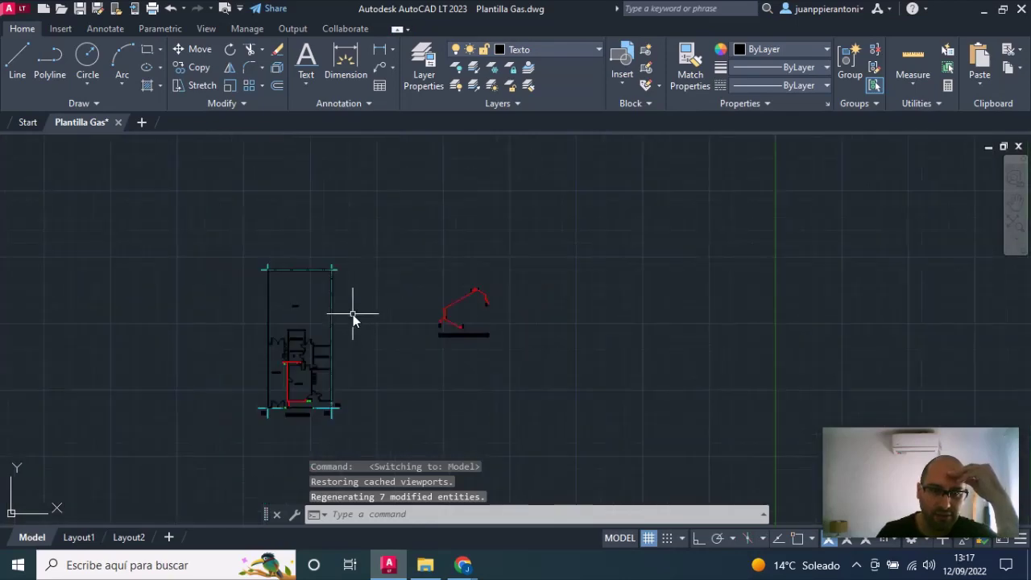
scroll(352, 361, "down", 2)
scroll(362, 410, "down", 3)
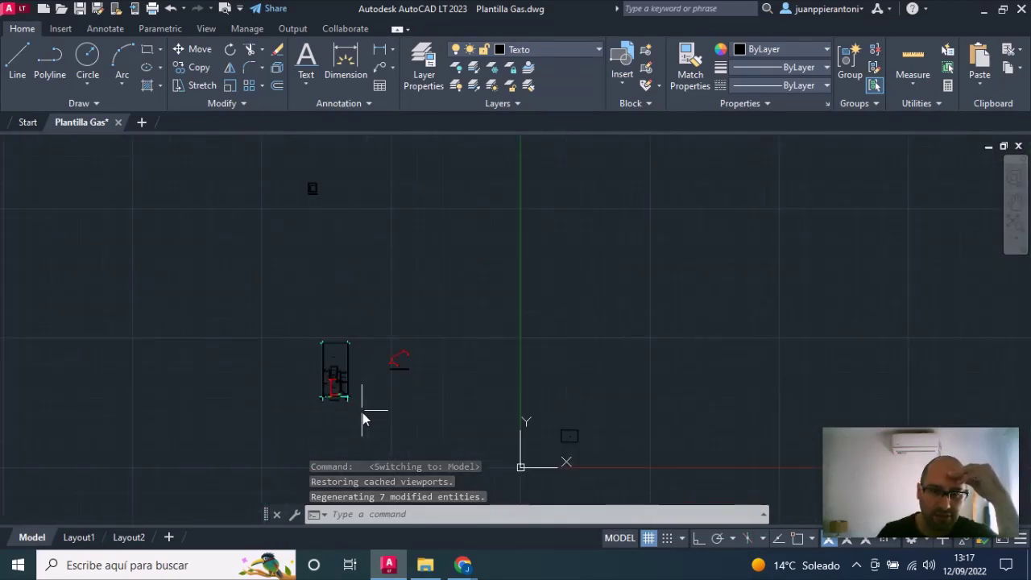
scroll(327, 190, "up", 3)
scroll(282, 201, "up", 2)
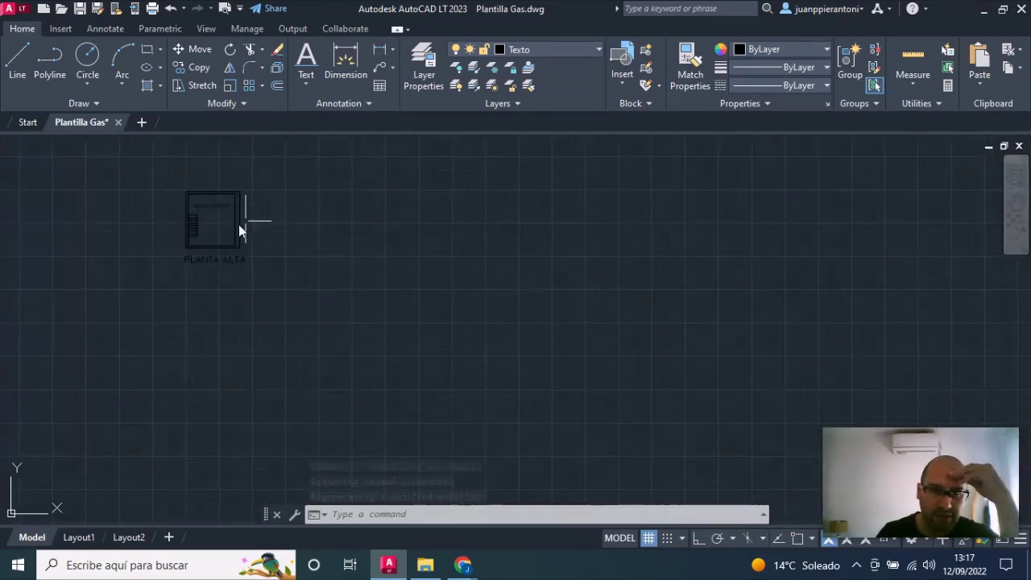
scroll(223, 234, "down", 3)
scroll(256, 457, "up", 5)
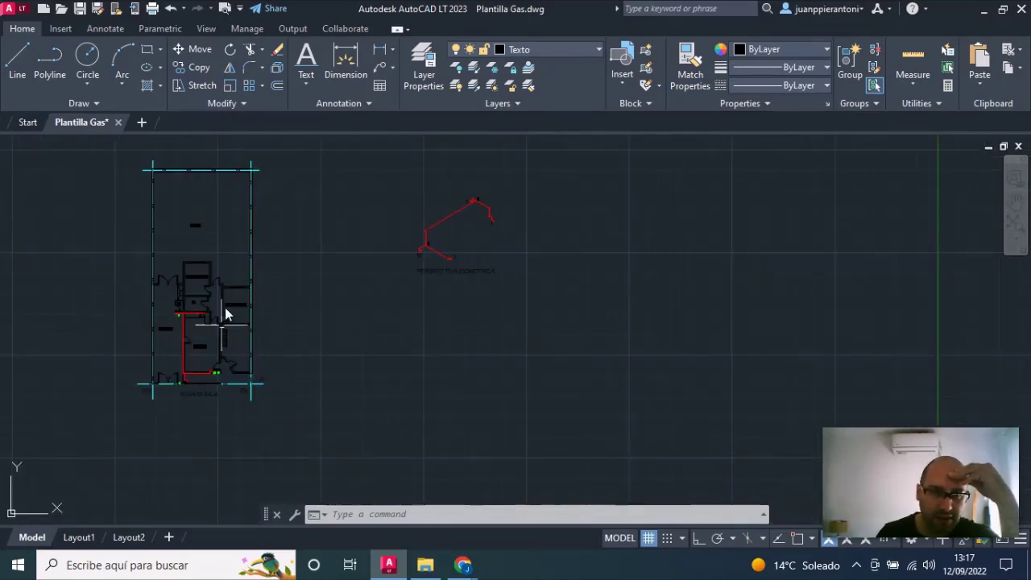
scroll(218, 240, "down", 4)
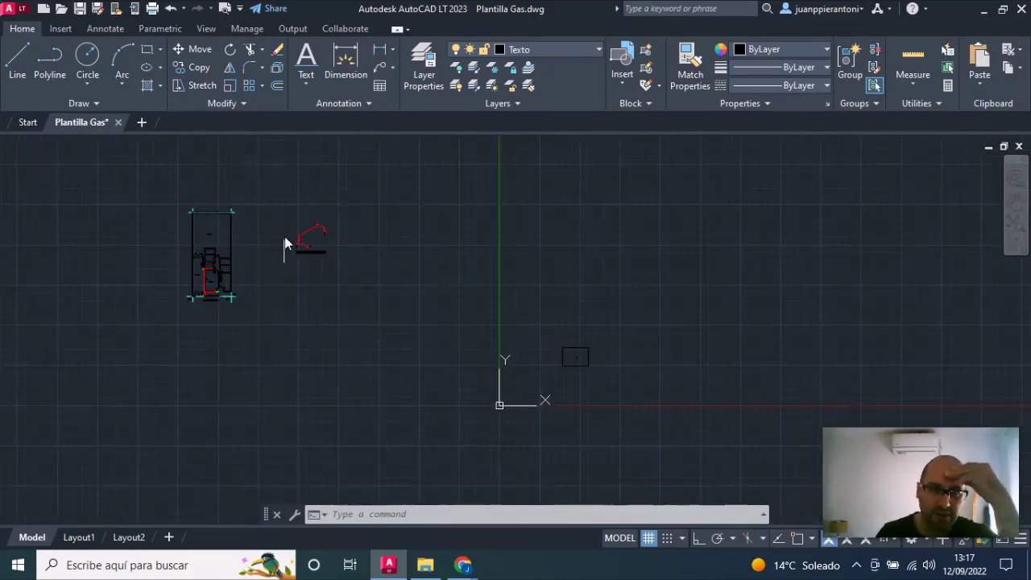
scroll(306, 233, "up", 8)
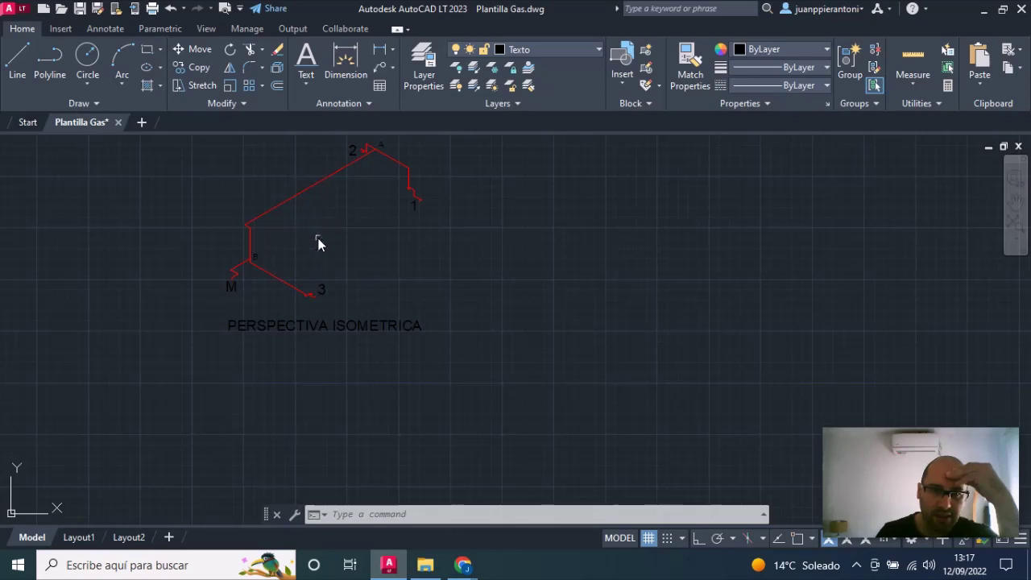
scroll(318, 244, "down", 8)
scroll(620, 365, "up", 8)
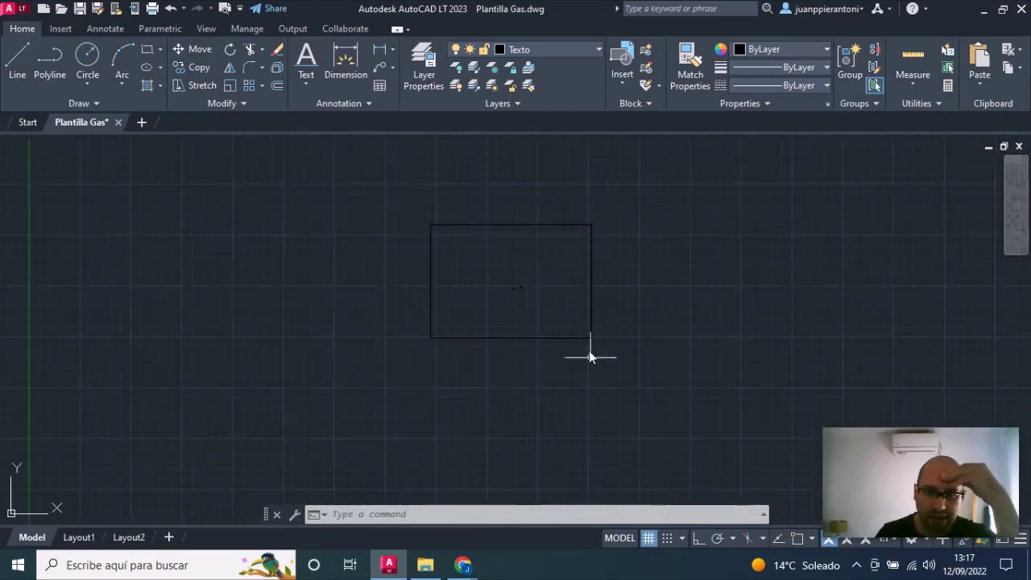
scroll(564, 322, "up", 5)
middle_click_drag(548, 281, 175, 352)
scroll(203, 361, "down", 4)
scroll(203, 354, "down", 5)
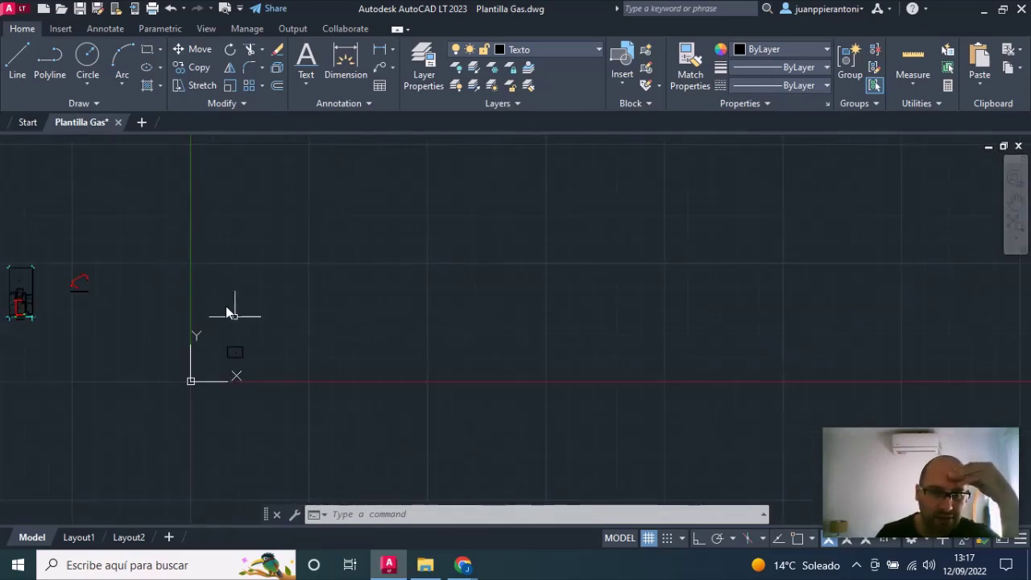
scroll(228, 298, "down", 3)
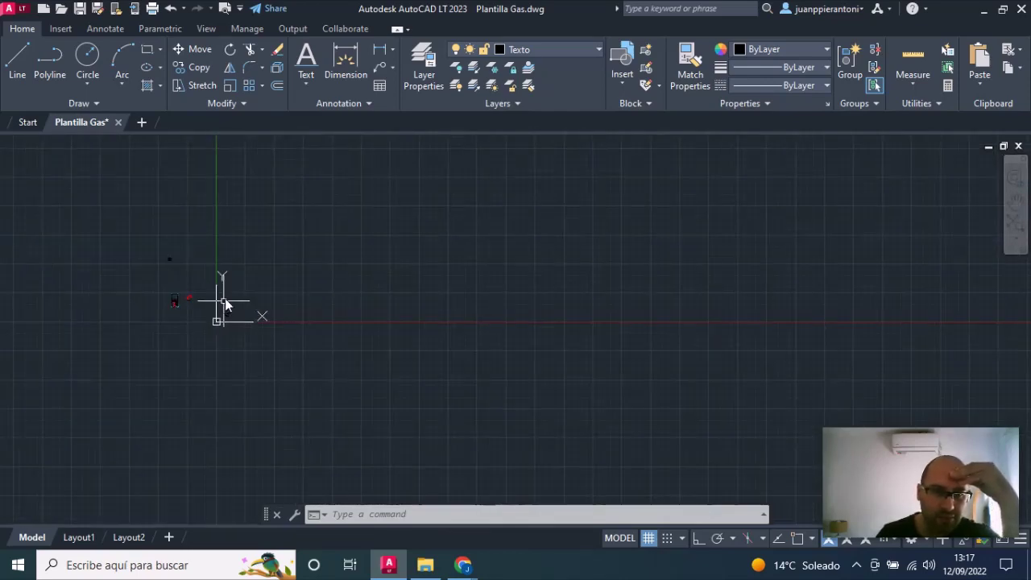
left_click(84, 538)
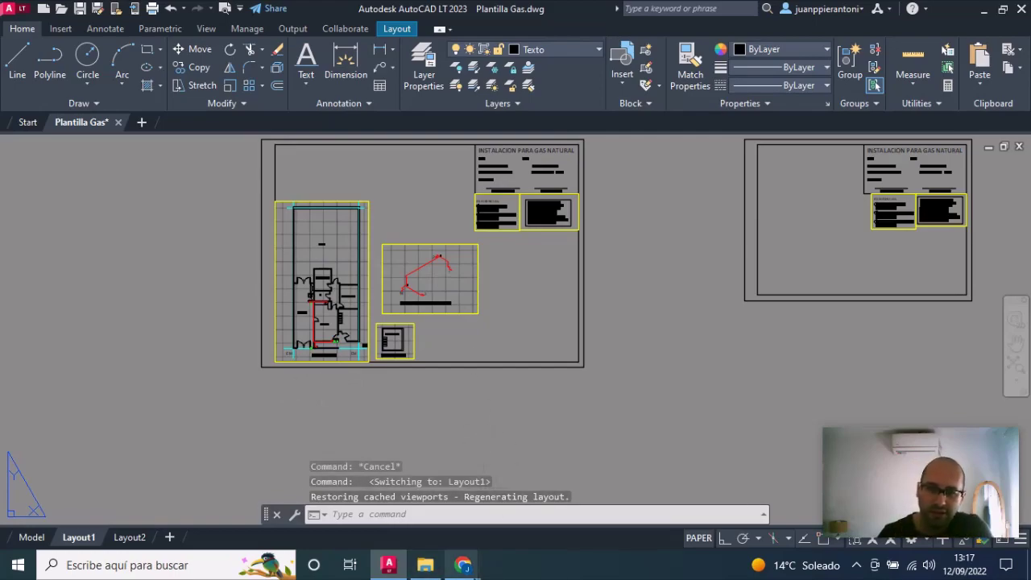
left_click(473, 574)
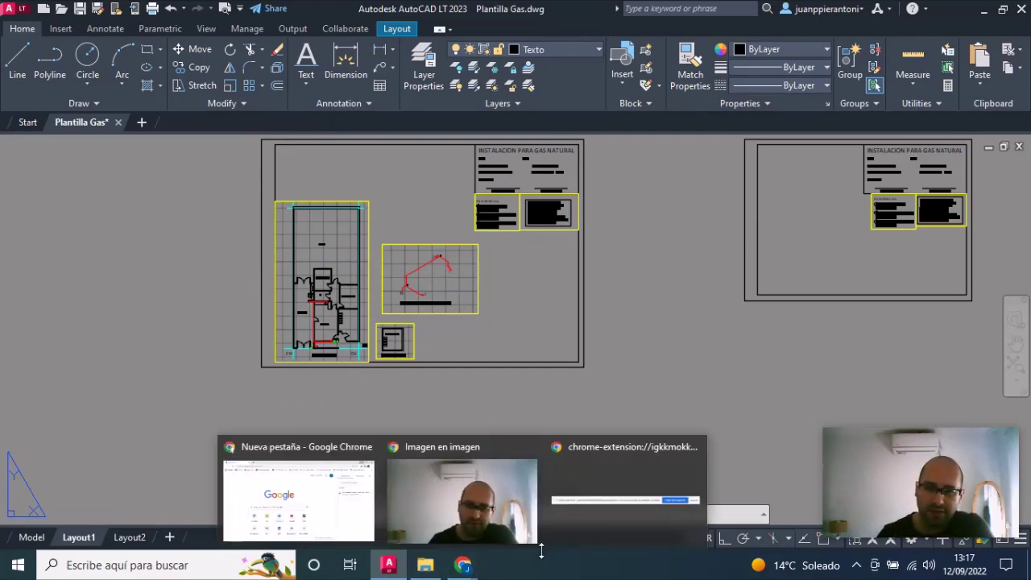
mouse_move(625, 492)
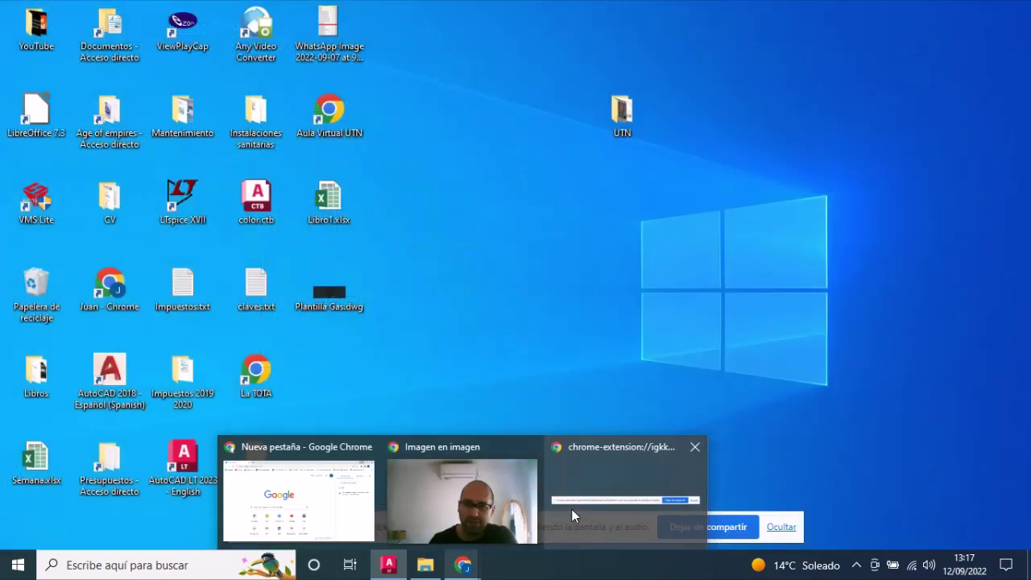
left_click(568, 508)
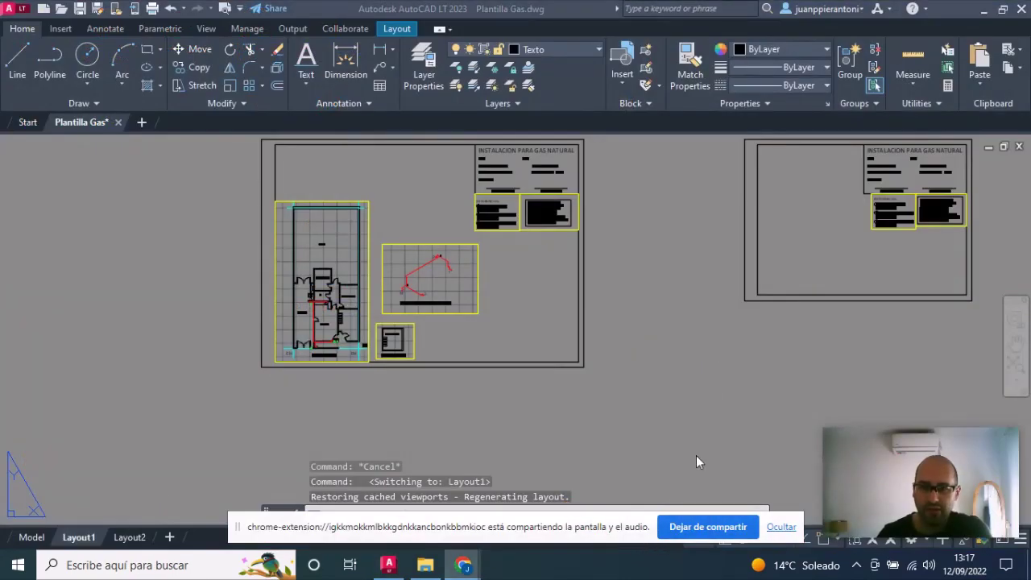